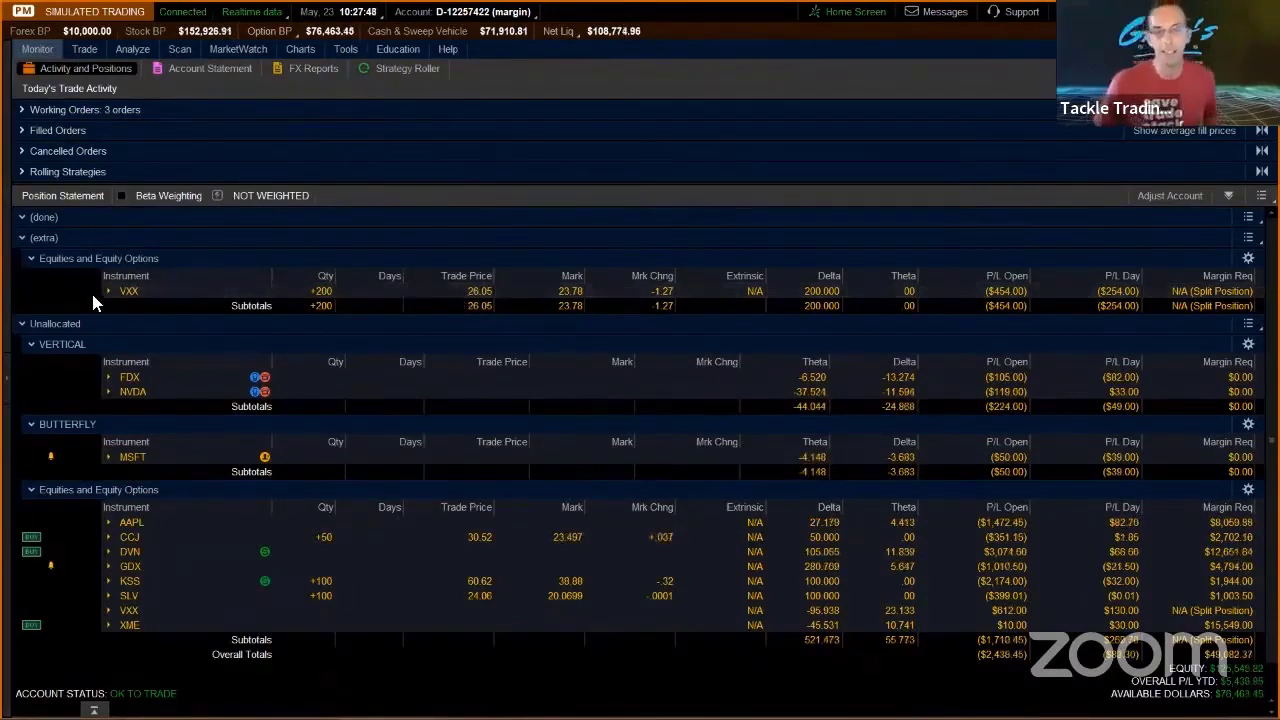
Step: Check the market data feed status list, collapsing the futures and futures options feeds
left_click(252, 13)
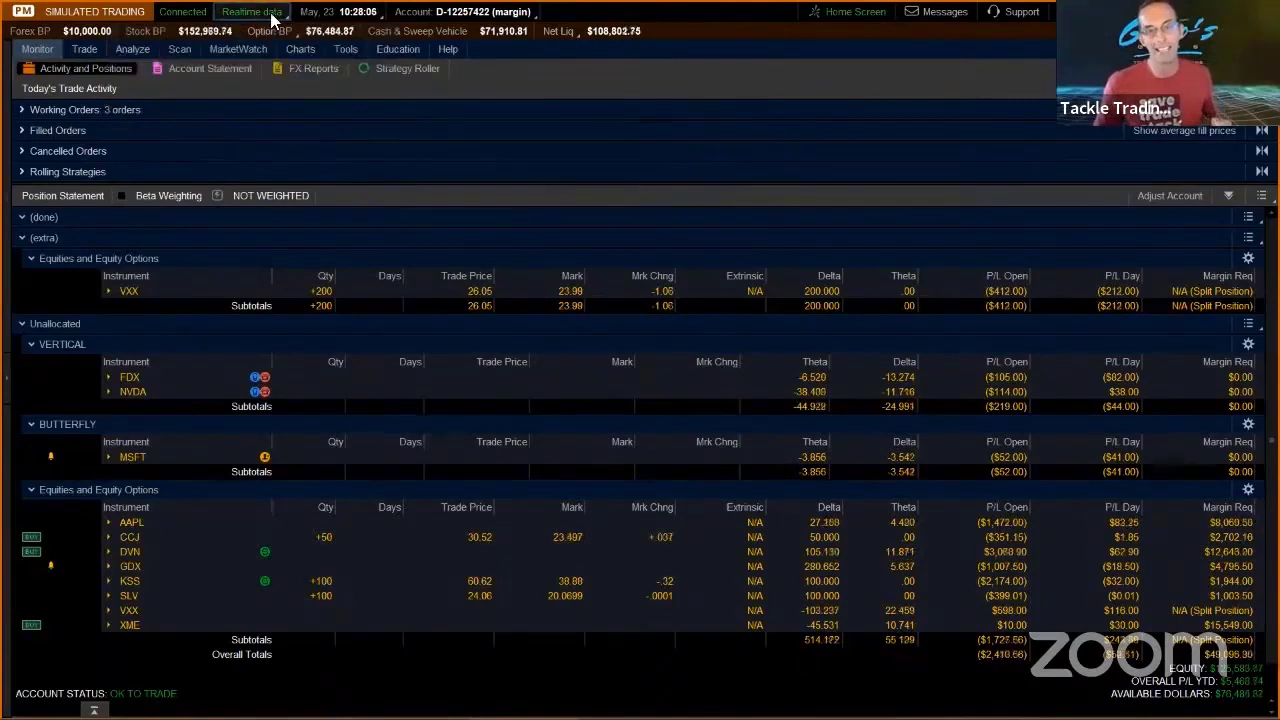
mouse_move(272, 20)
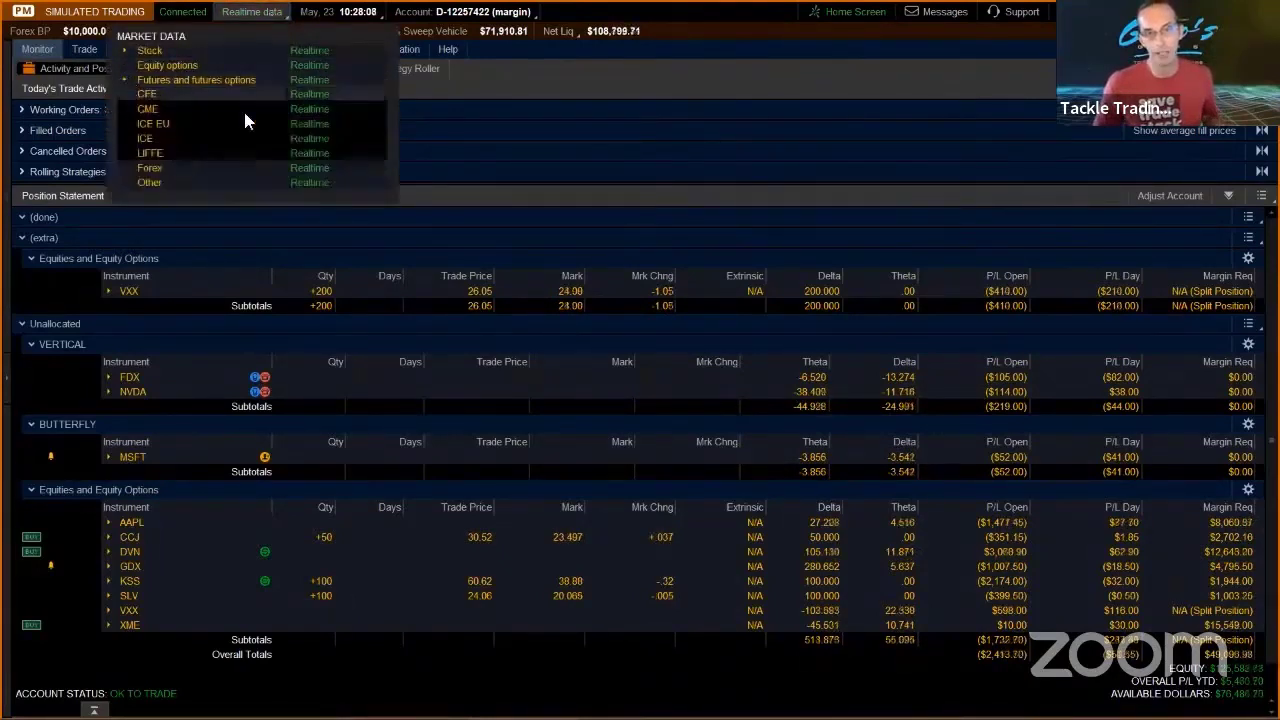
left_click(124, 80)
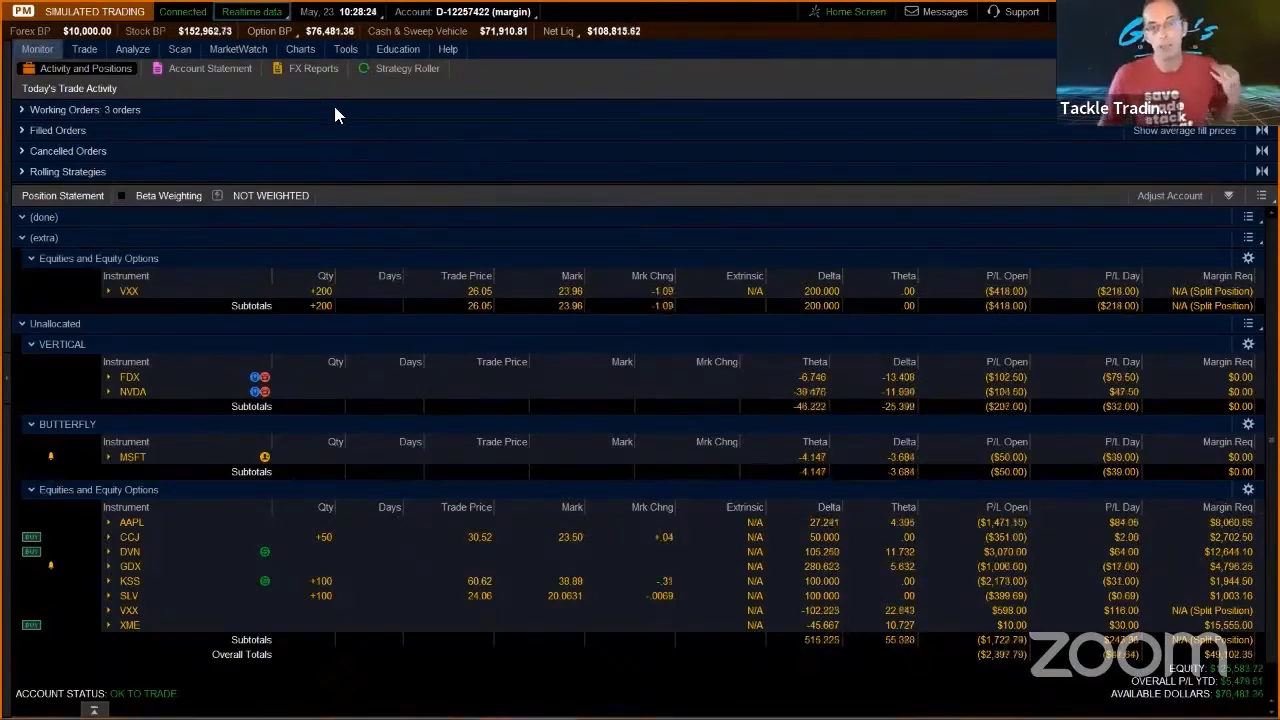
left_click(263, 18)
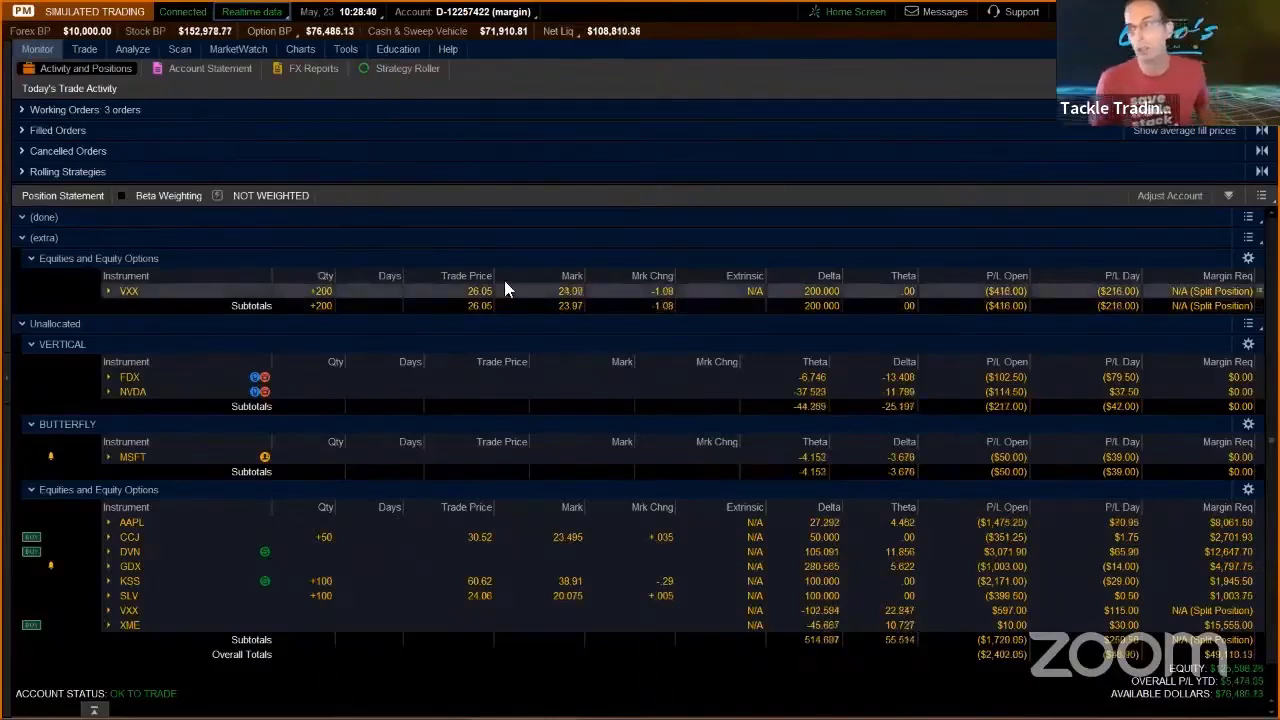
Step: In Application Settings > System, set Quote speed to Fast (max delay 1 second)
left_click(1085, 11)
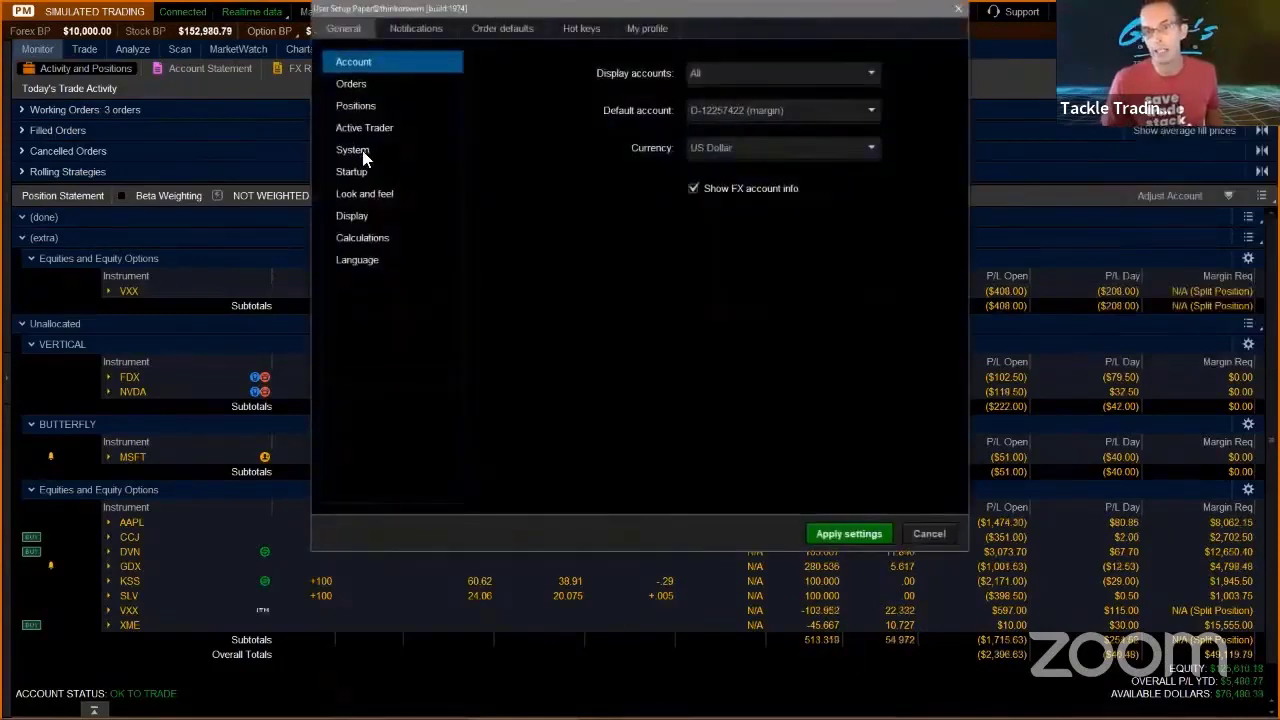
left_click(362, 152)
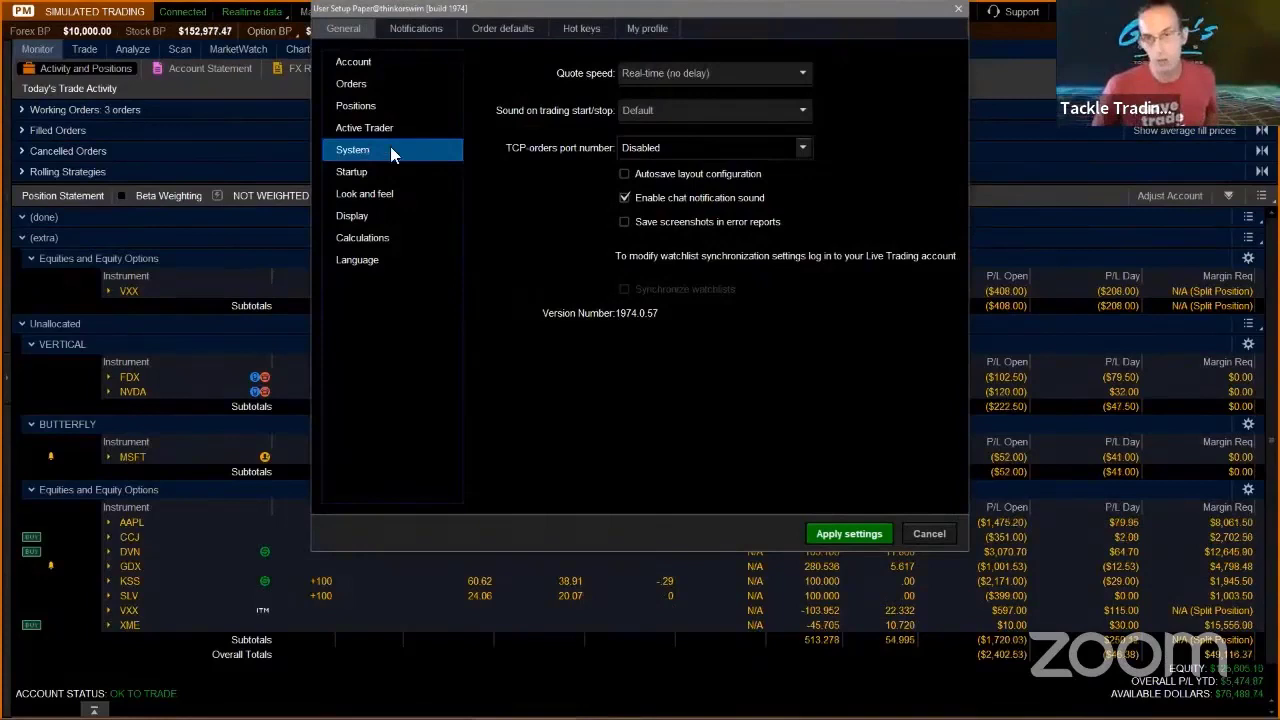
left_click(686, 75)
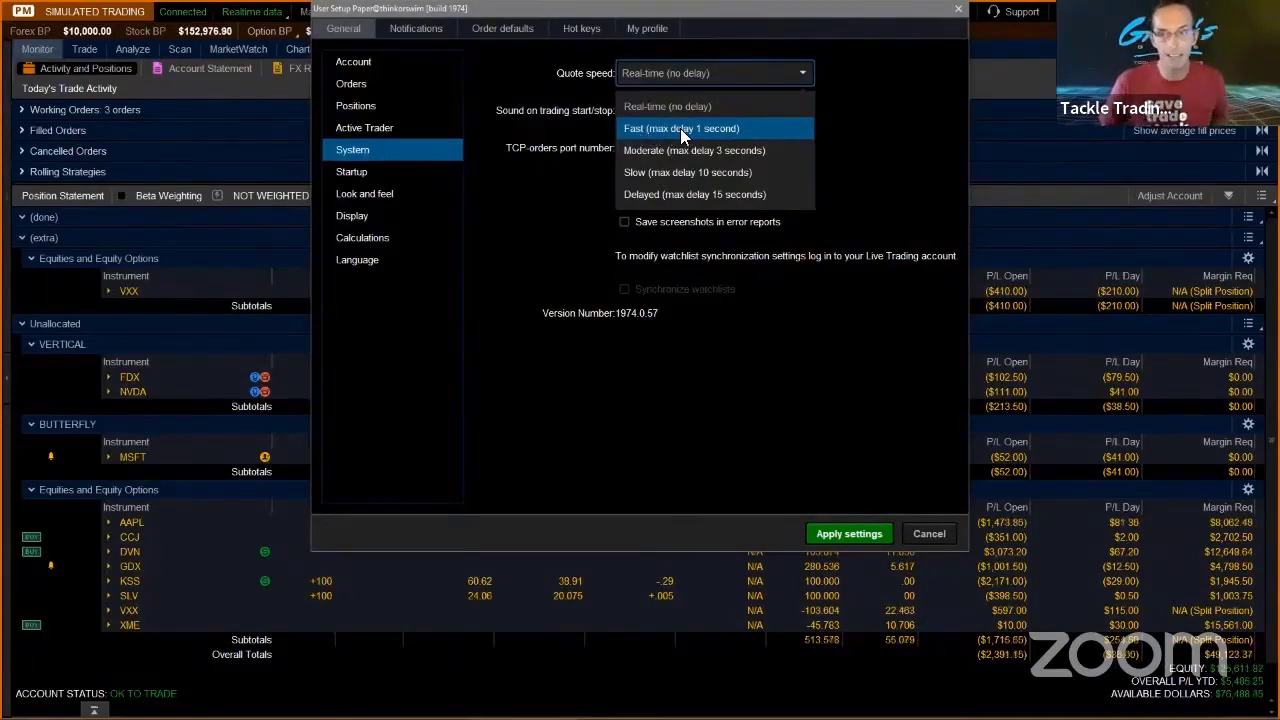
left_click(680, 128)
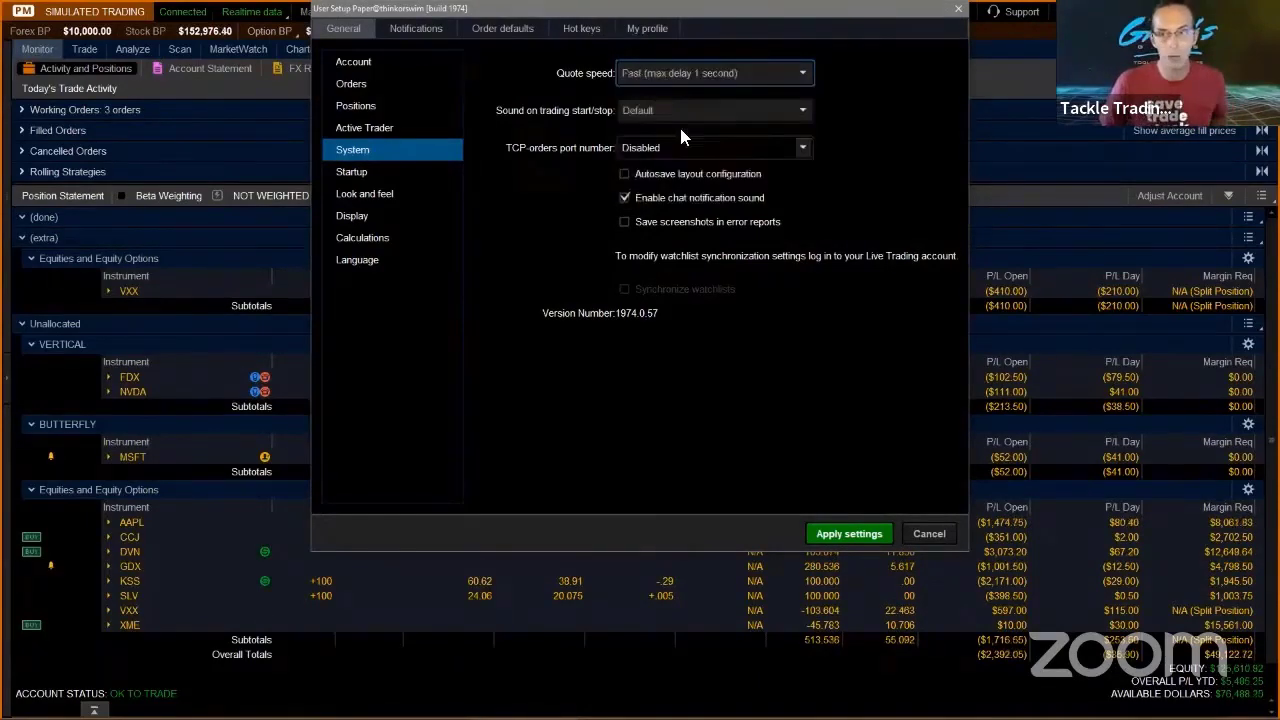
left_click(800, 75)
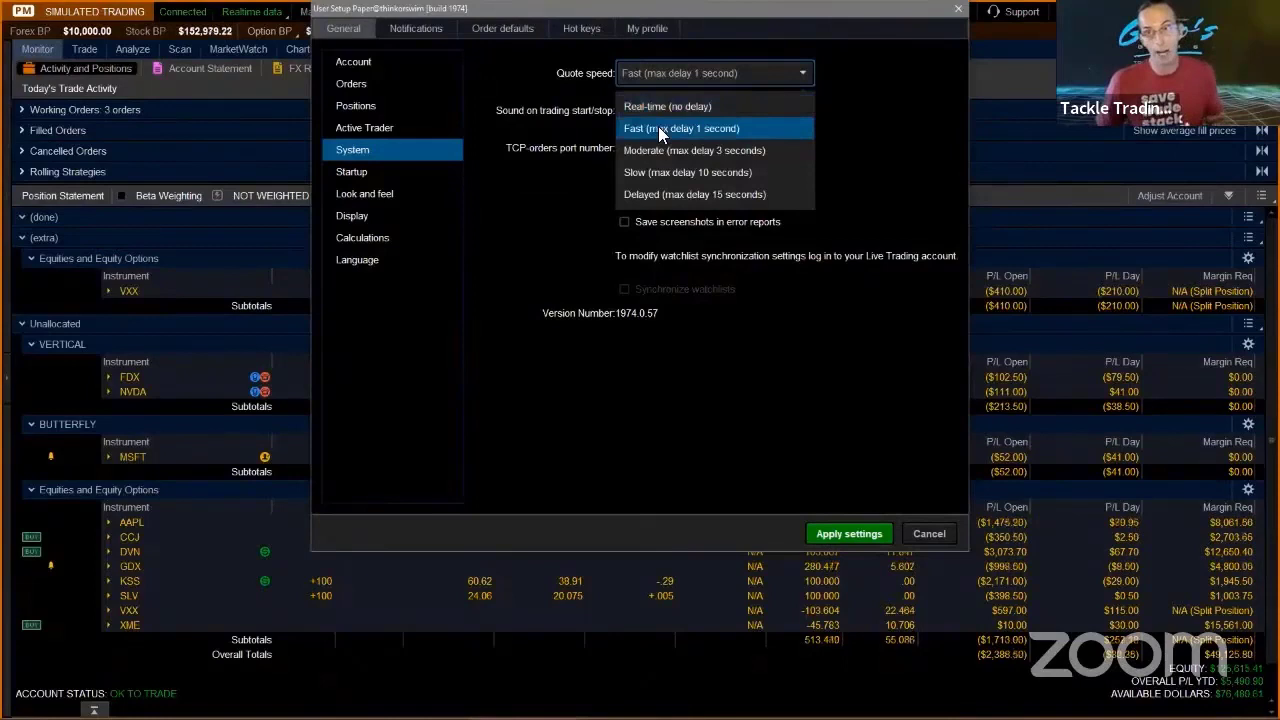
left_click(670, 128)
Step: Change Quote speed to Real-time (no delay), apply it, and confirm every feed reads Realtime
left_click(806, 71)
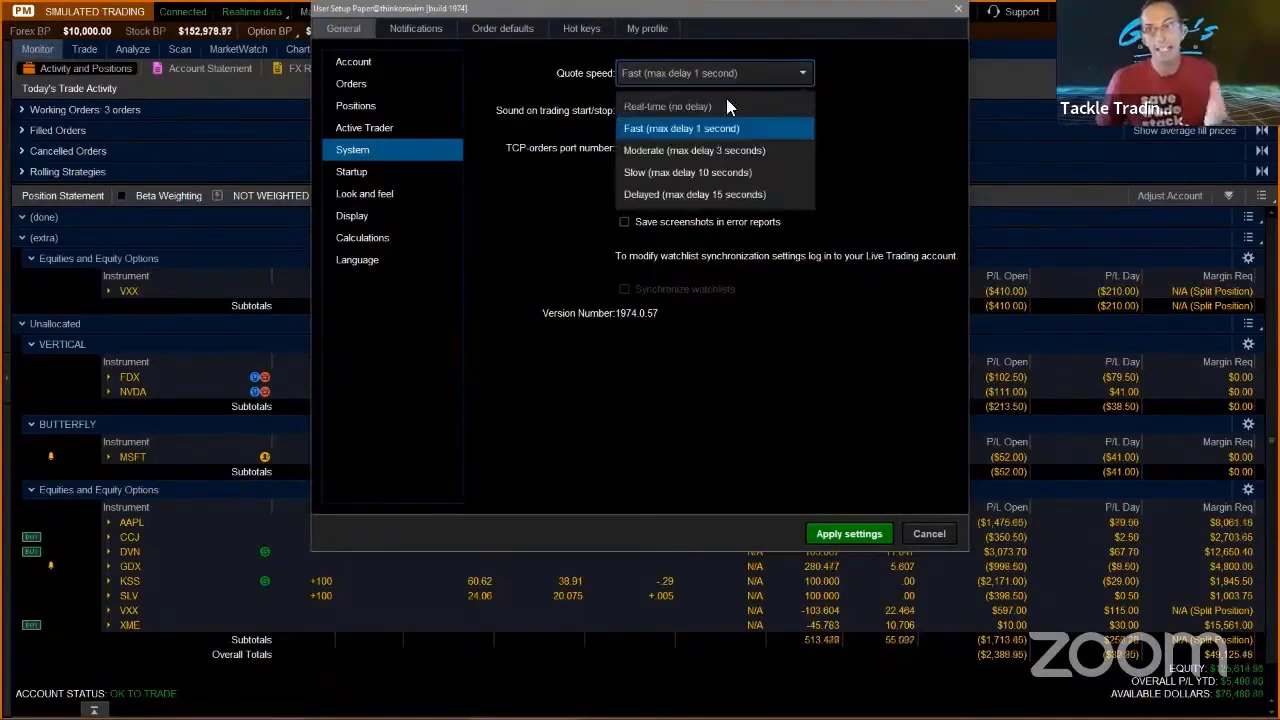
left_click(668, 128)
left_click(750, 73)
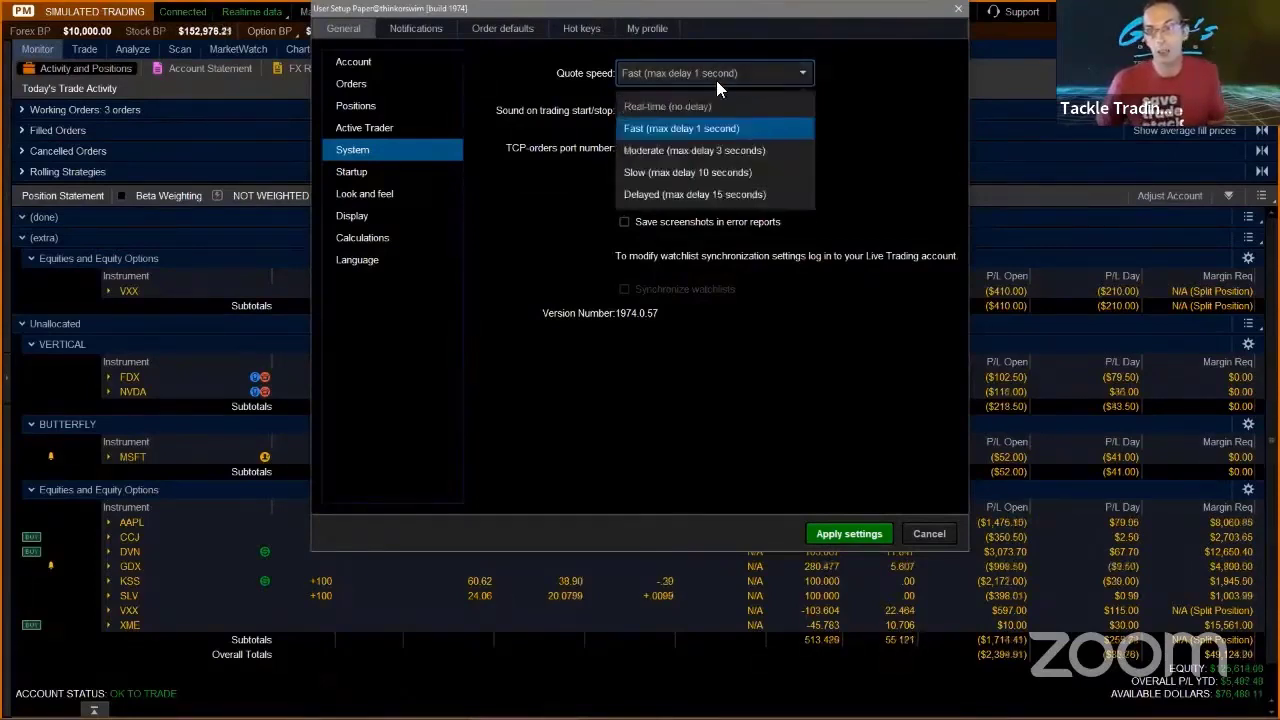
left_click(651, 133)
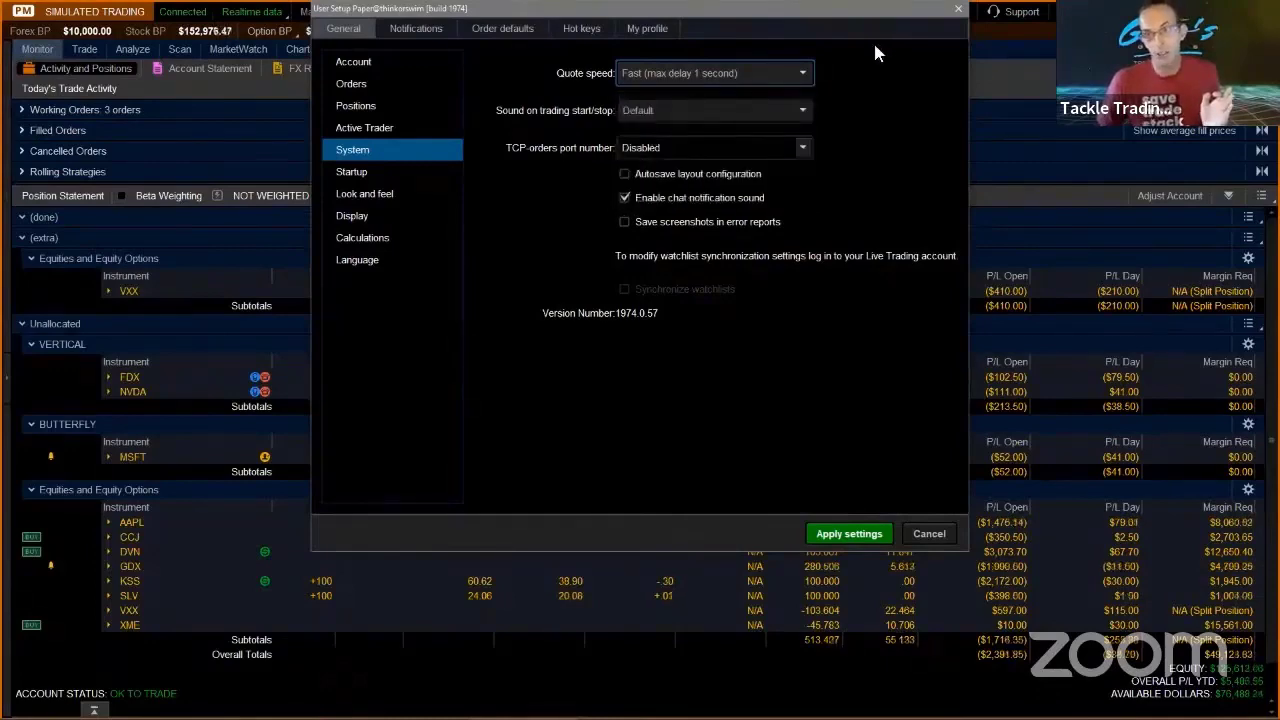
left_click(800, 73)
left_click(668, 107)
left_click(840, 536)
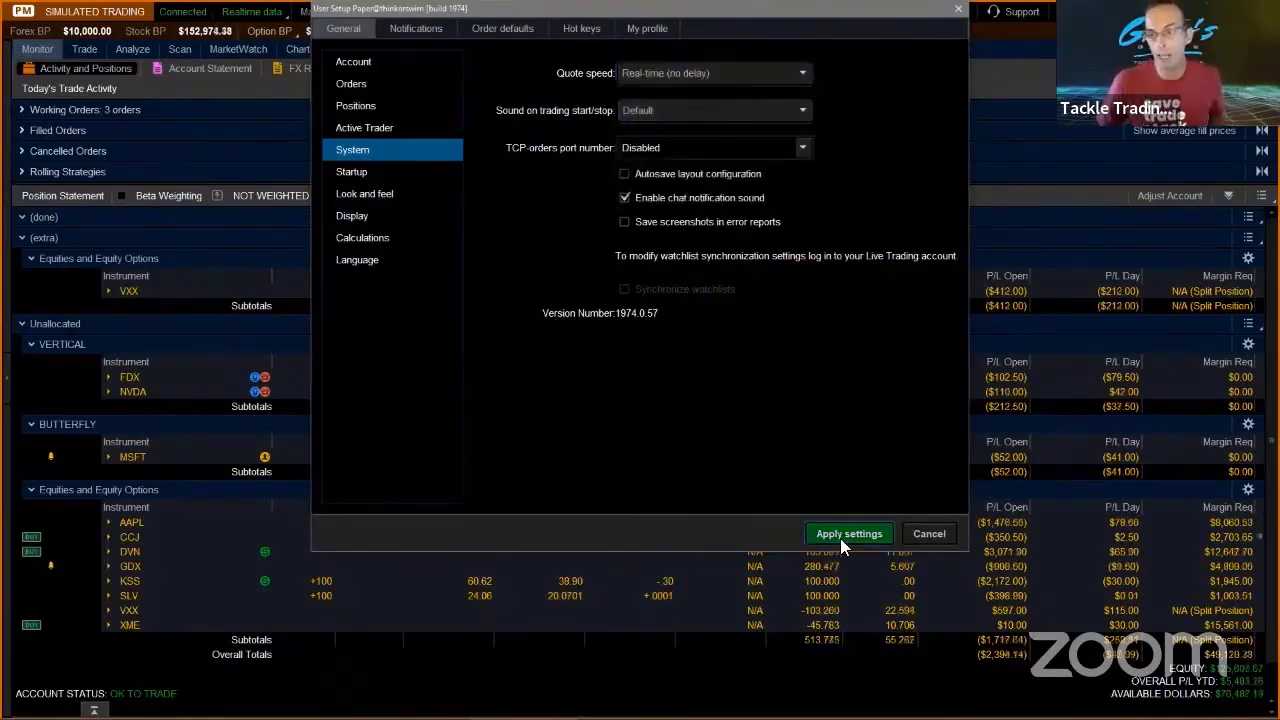
left_click(251, 12)
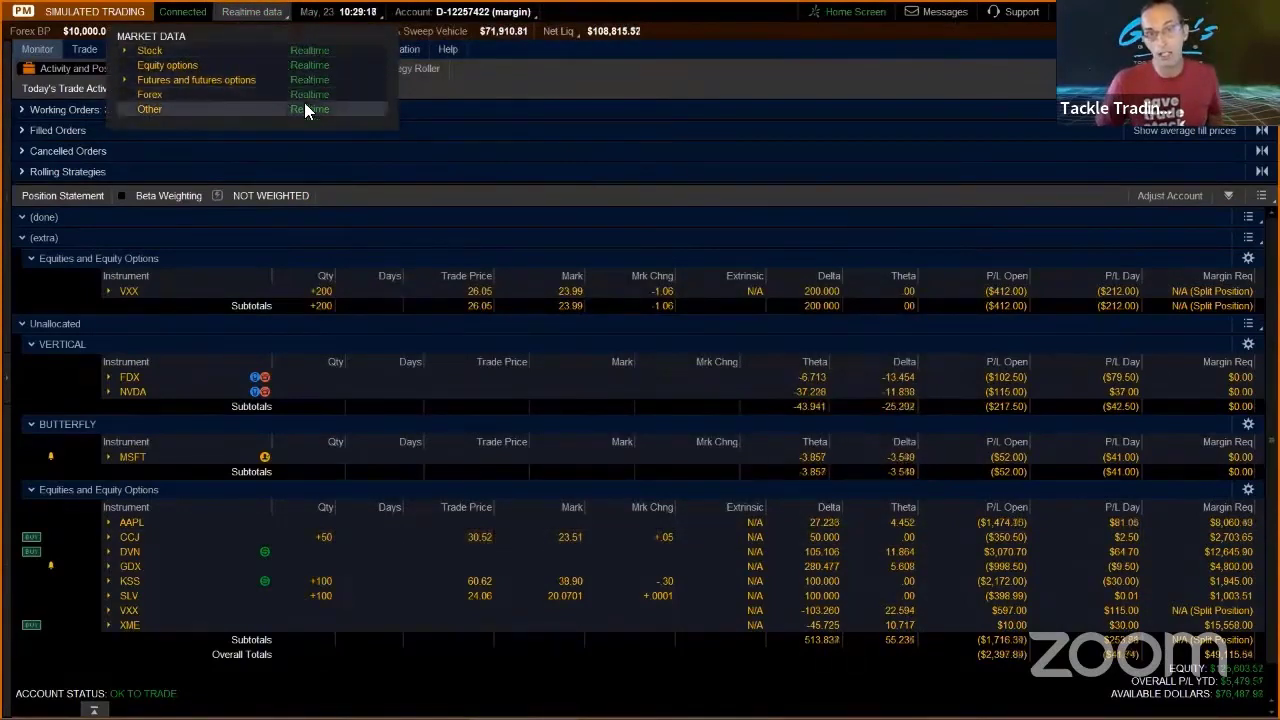
Step: Send a new support chat request: 'PLEASE activate my real time quotes'
left_click(597, 165)
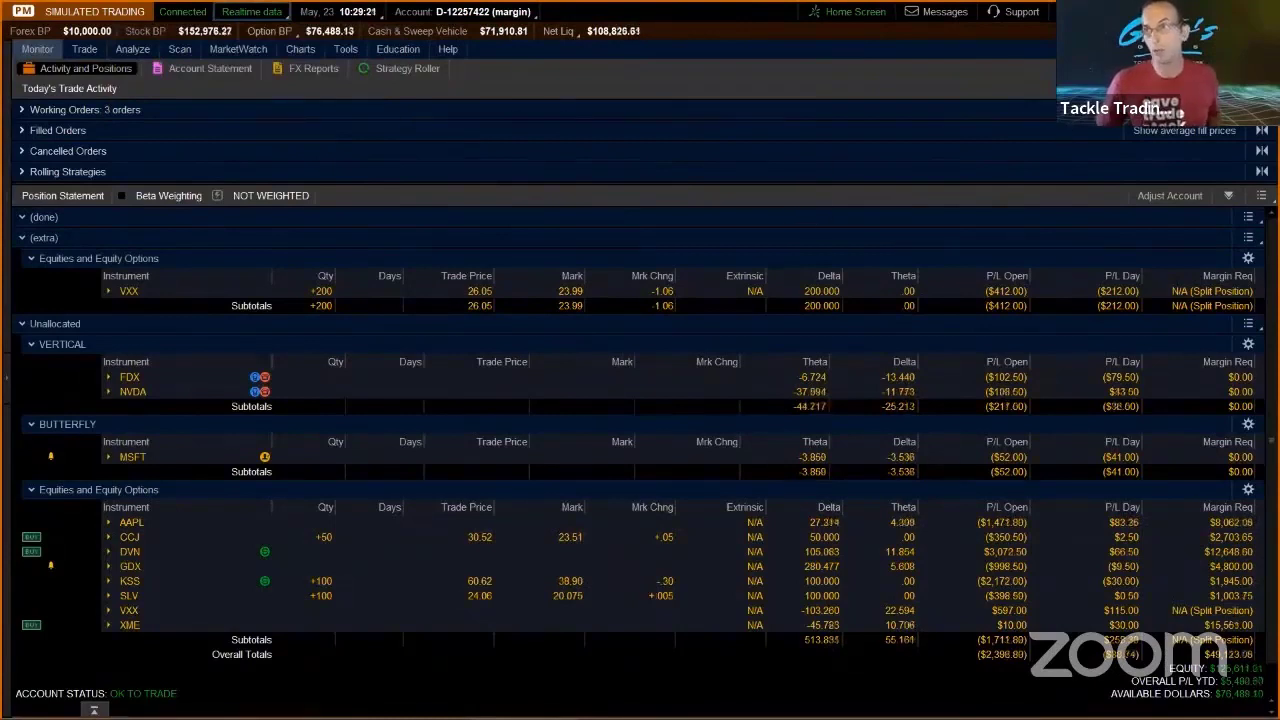
left_click(1015, 15)
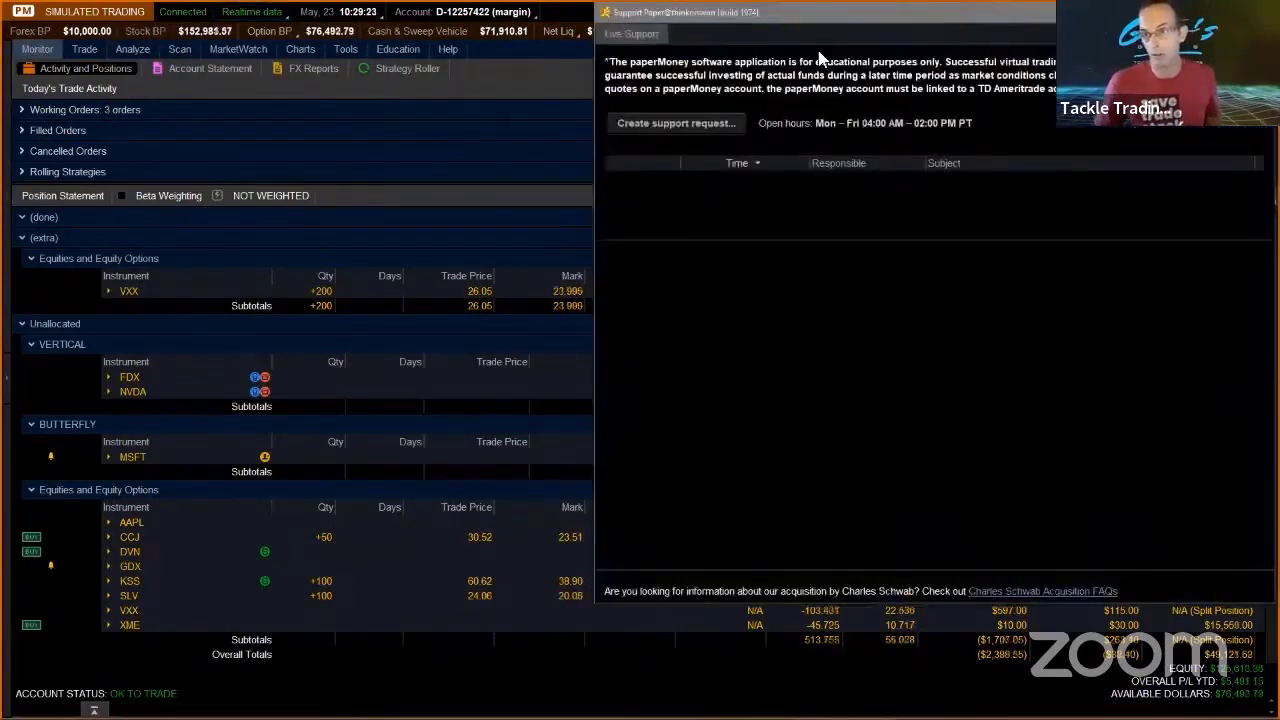
left_click(650, 124)
left_click(632, 475)
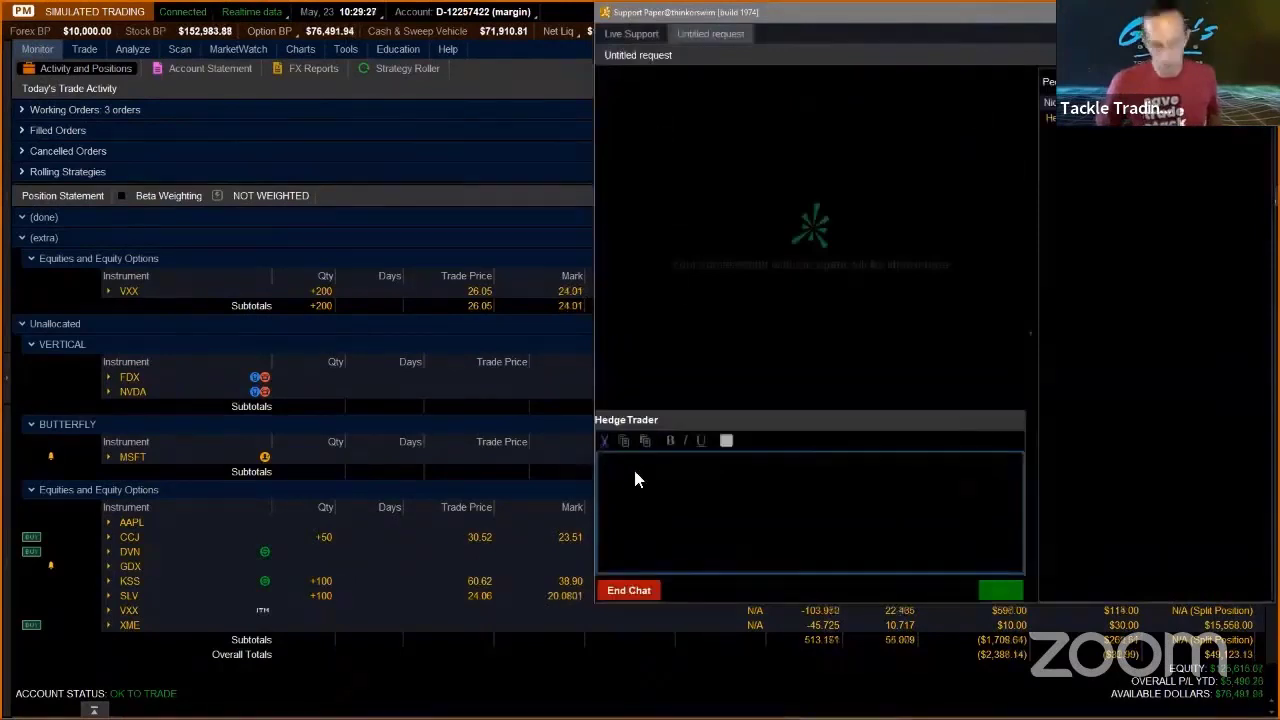
type("PL")
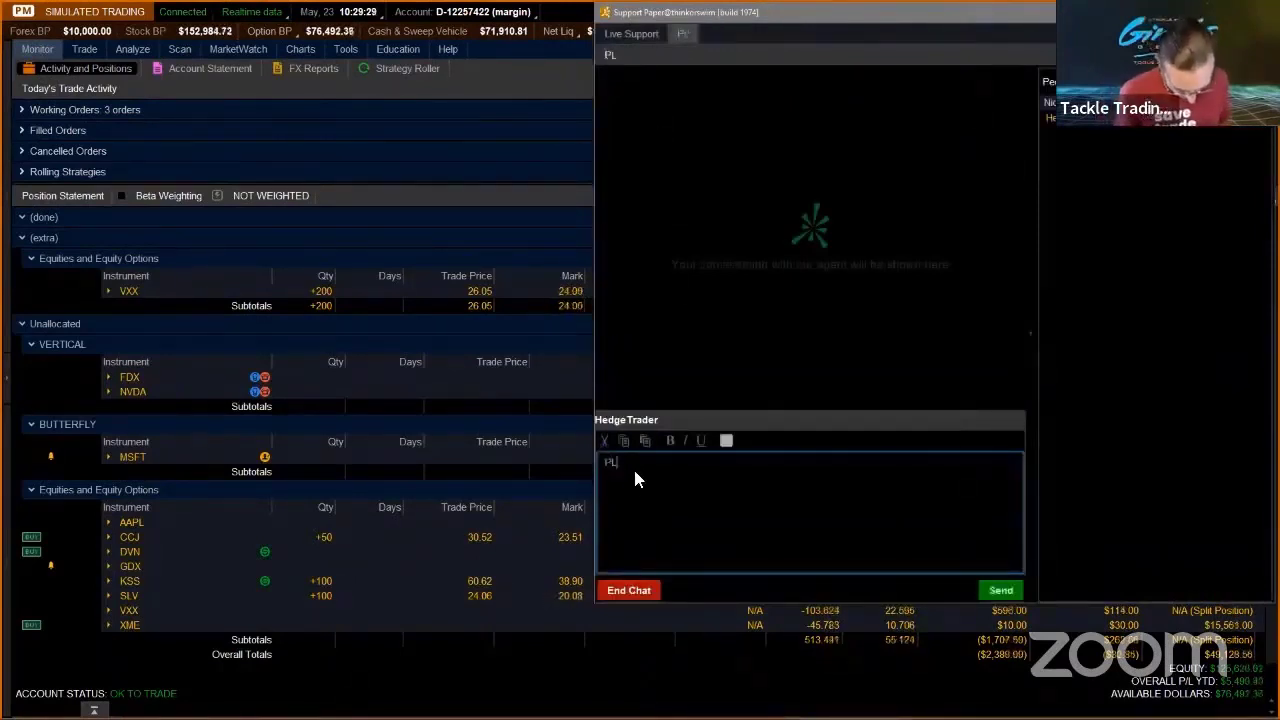
type("EASE acti")
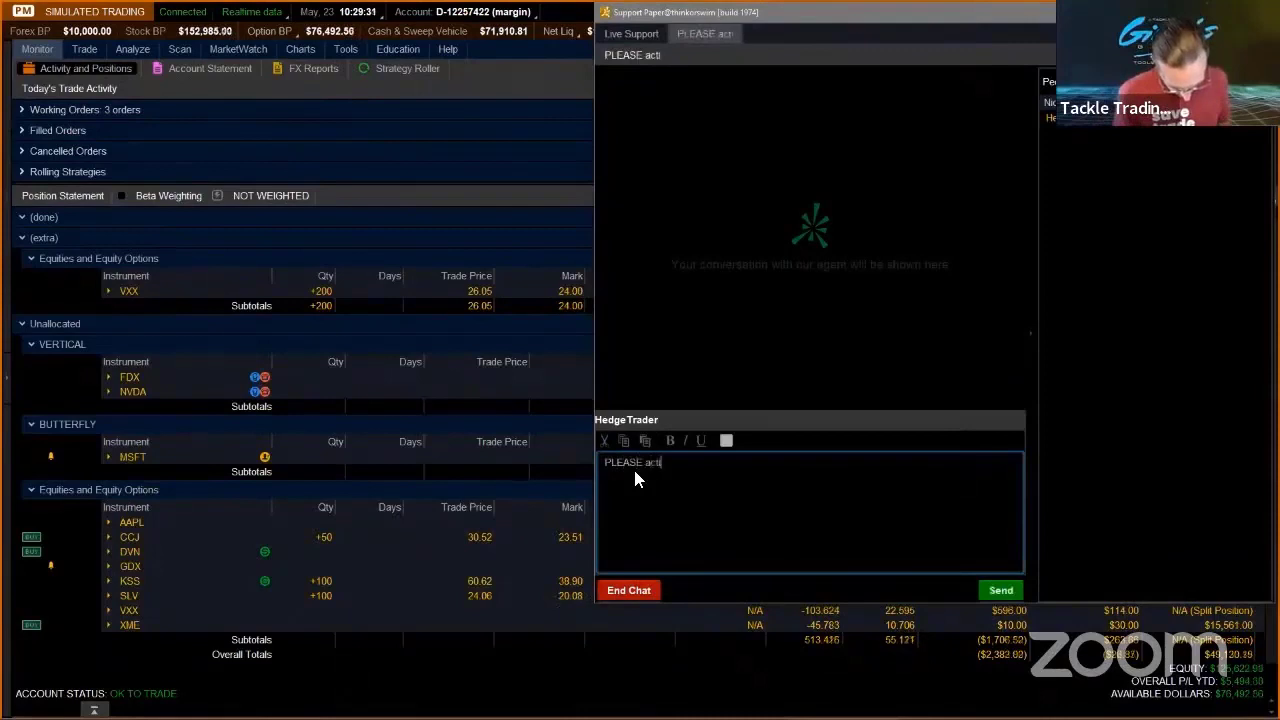
type("vate my r")
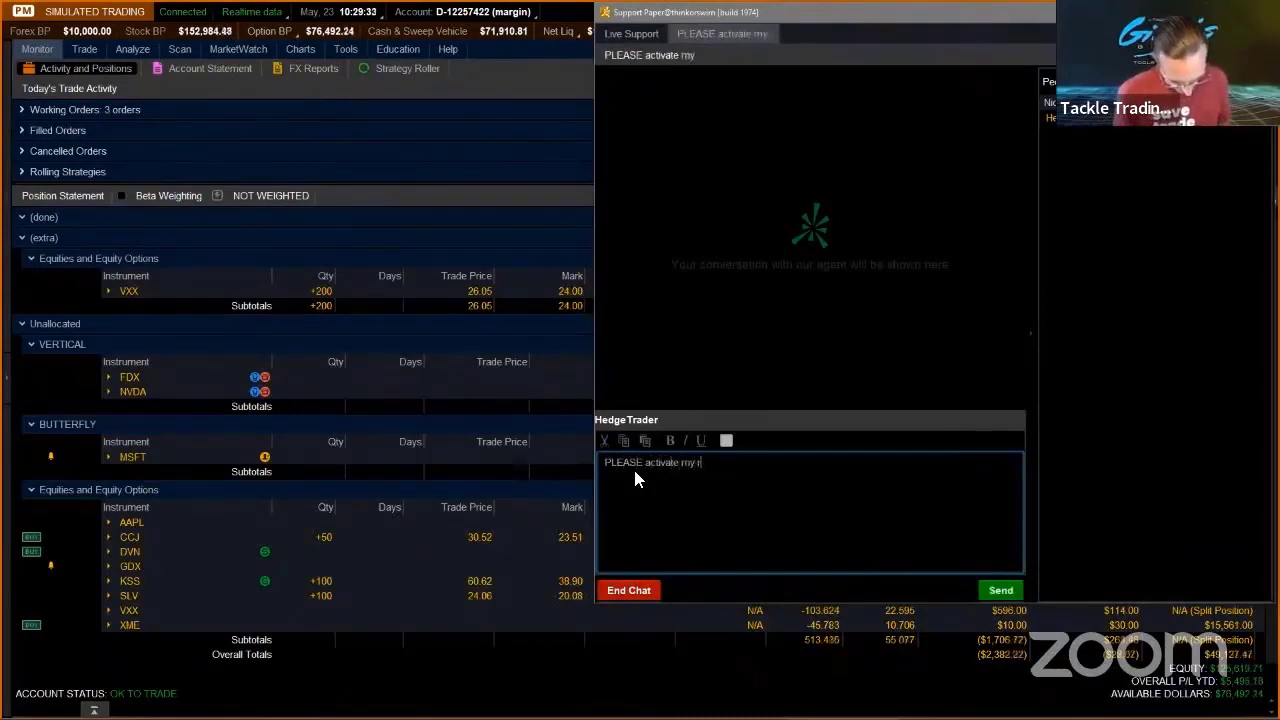
type("eal time")
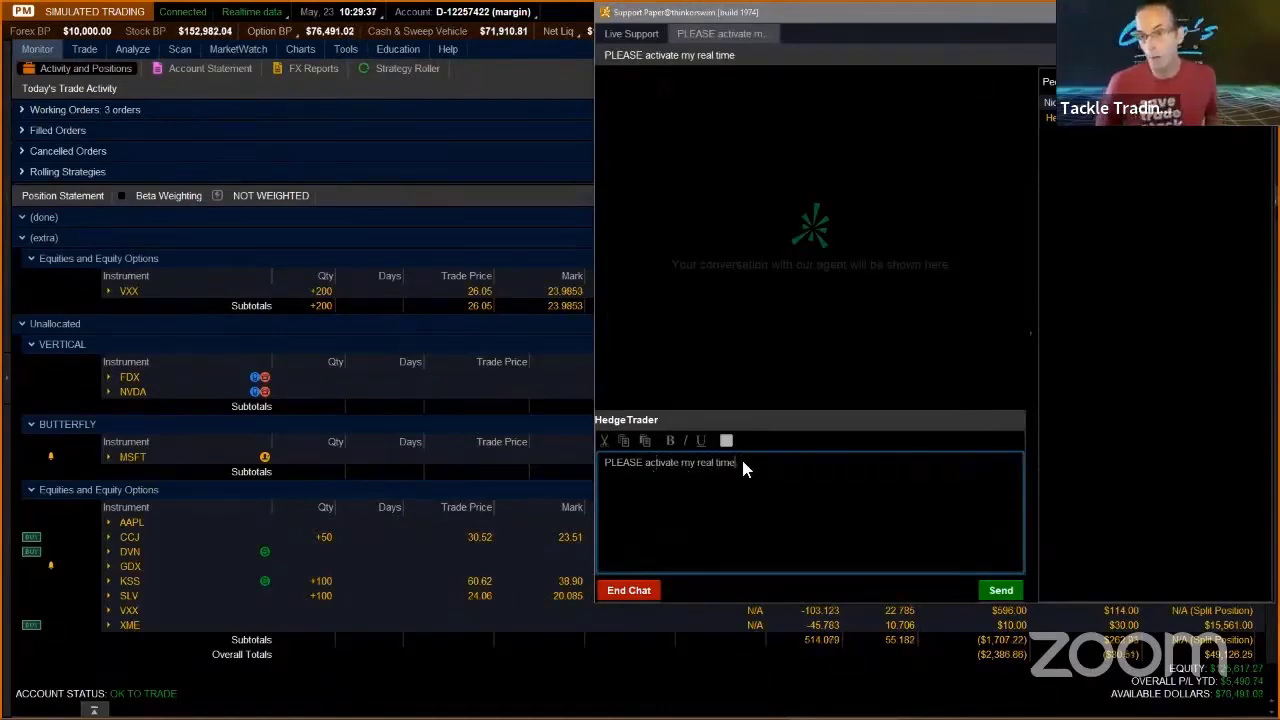
type(" quo")
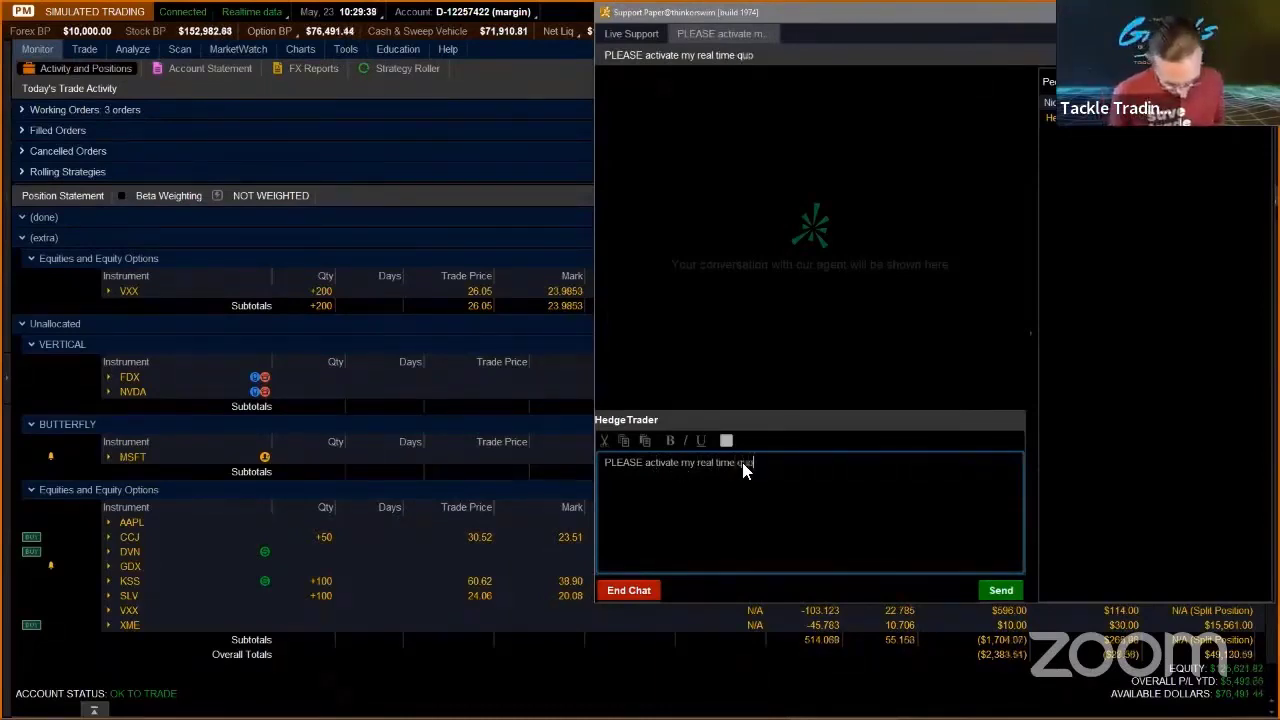
type("tes")
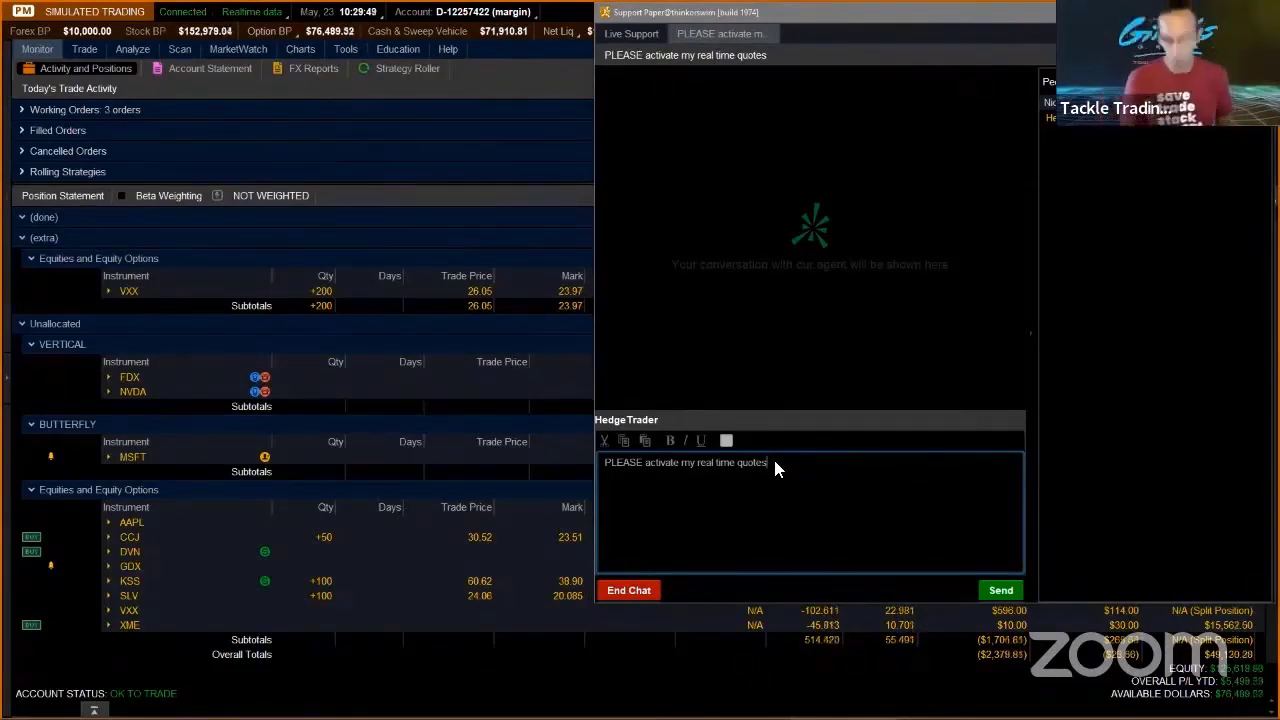
key("Return")
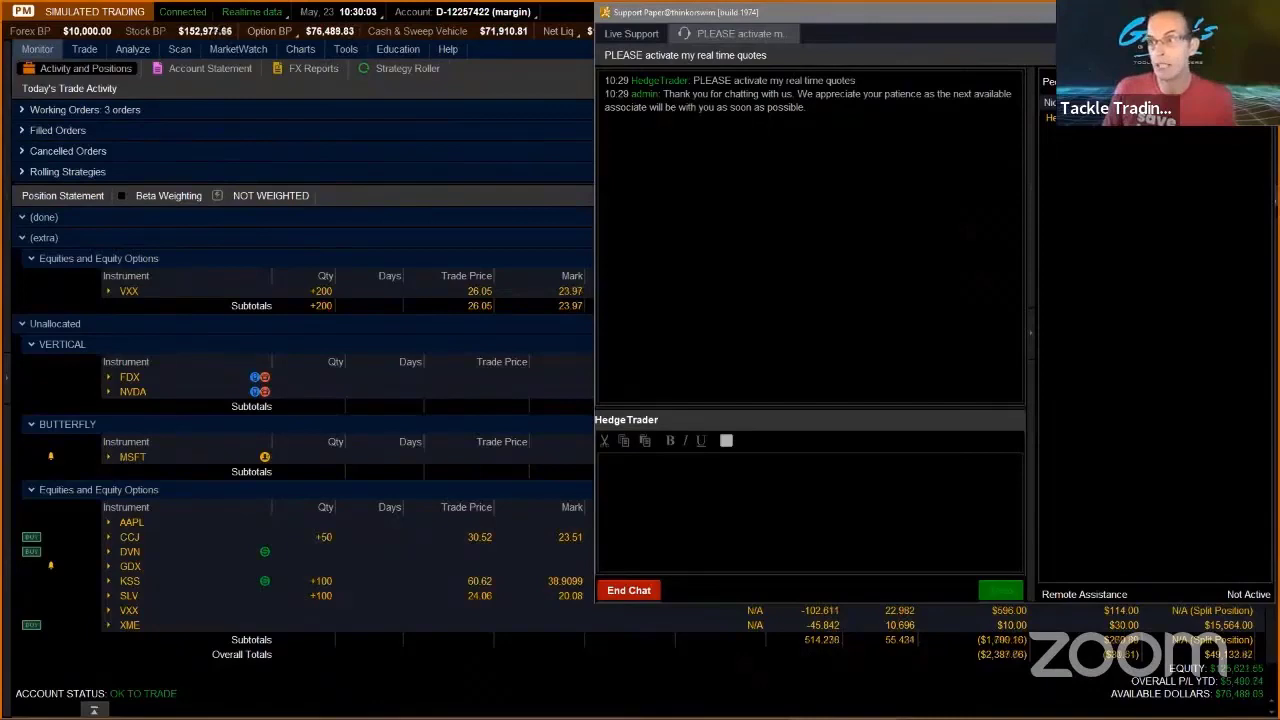
Step: Close the live support chat window, confirming Yes on the second attempt
left_click_drag(800, 12, 749, 23)
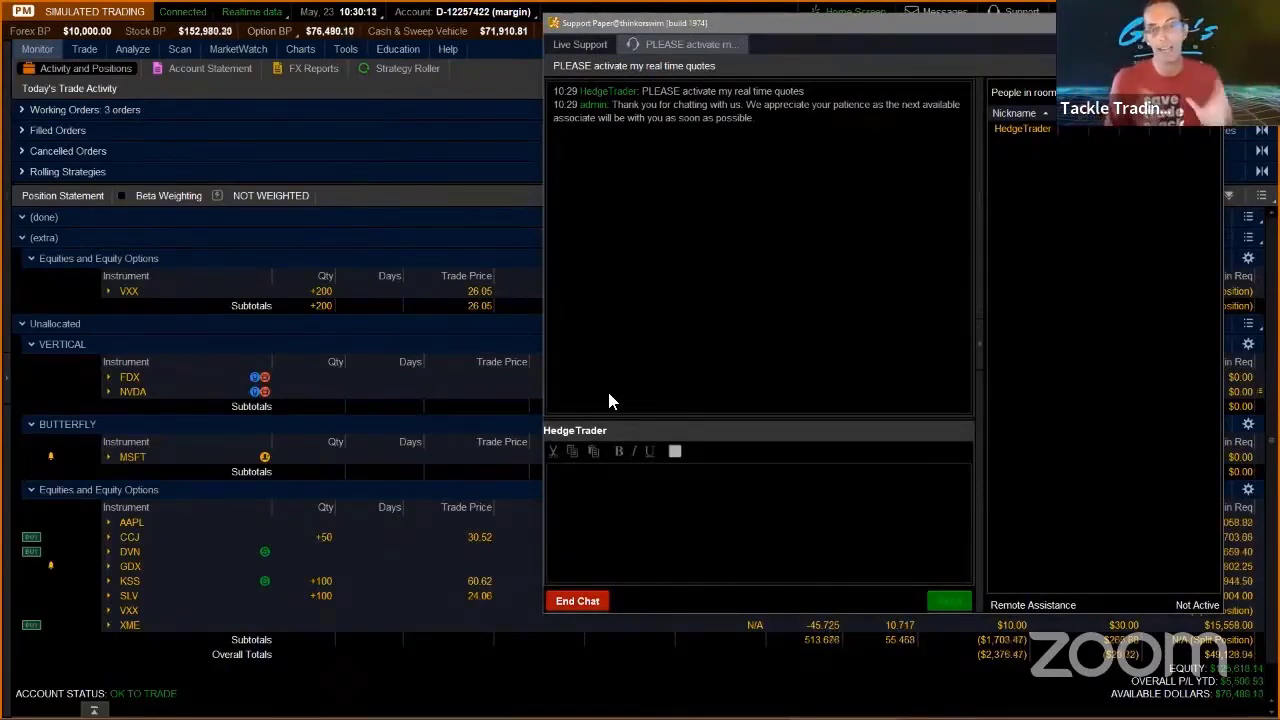
left_click(581, 476)
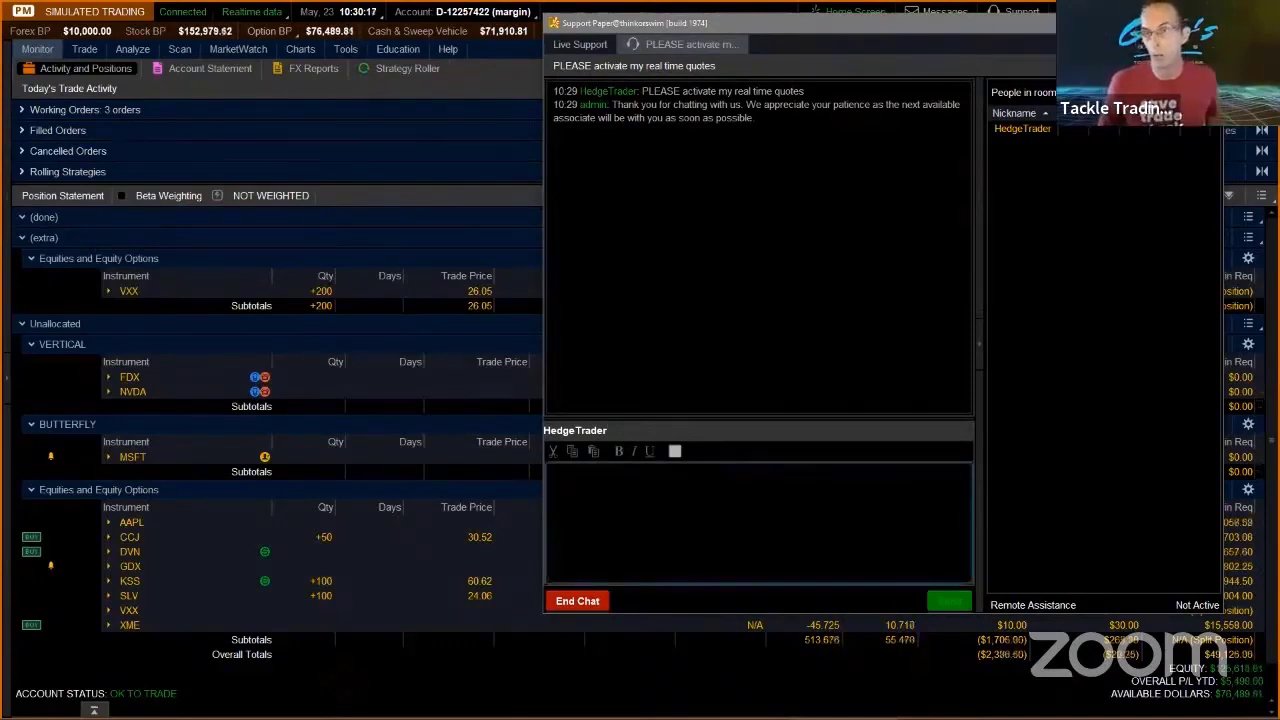
left_click(1210, 22)
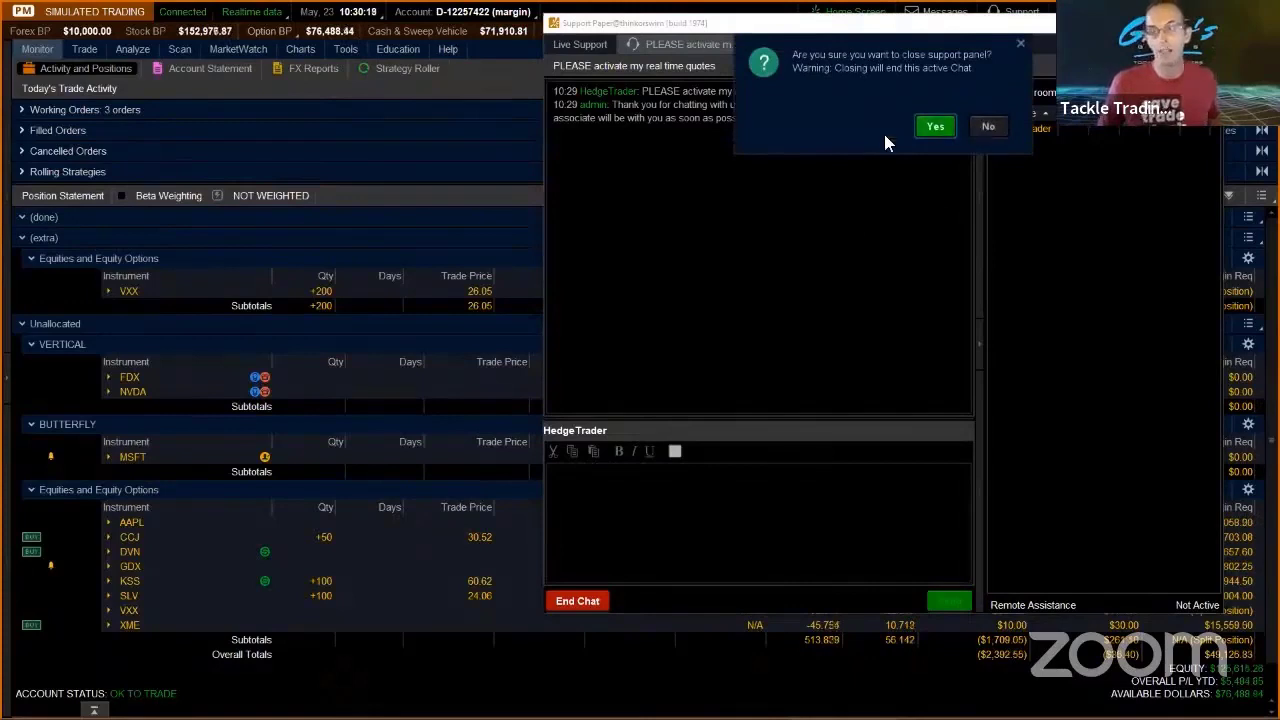
left_click(1020, 43)
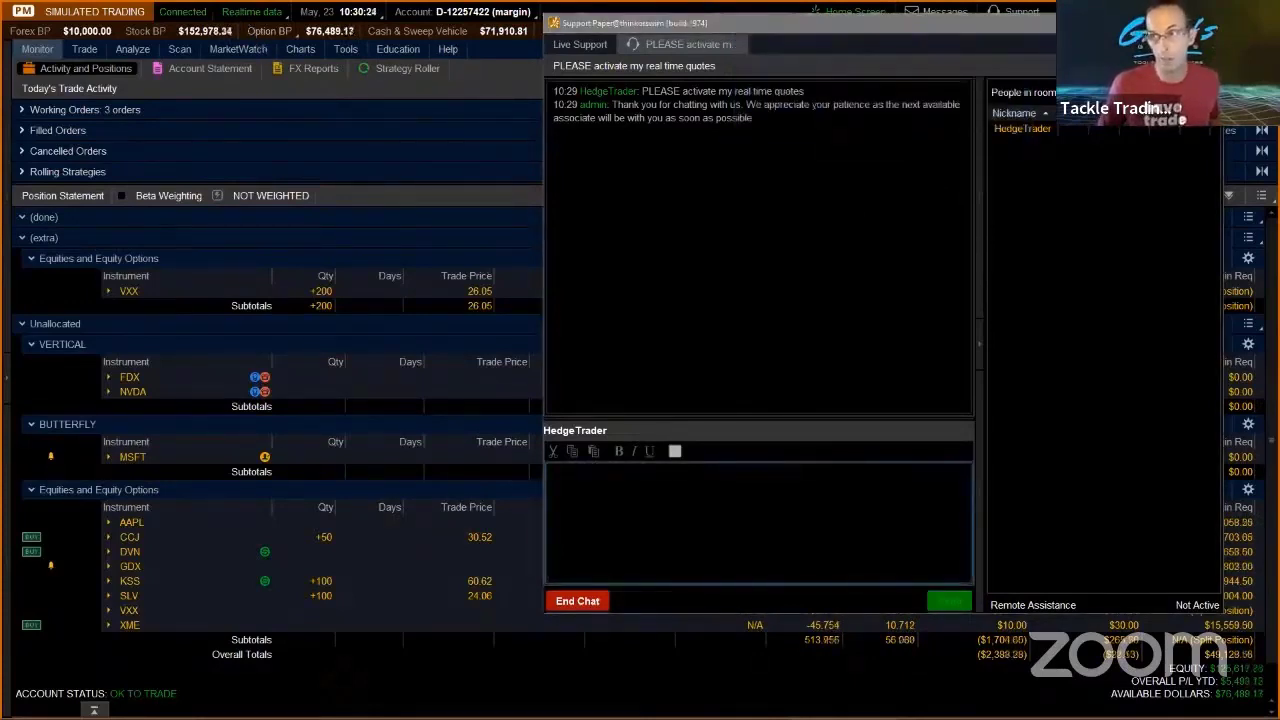
left_click(1210, 22)
left_click(932, 126)
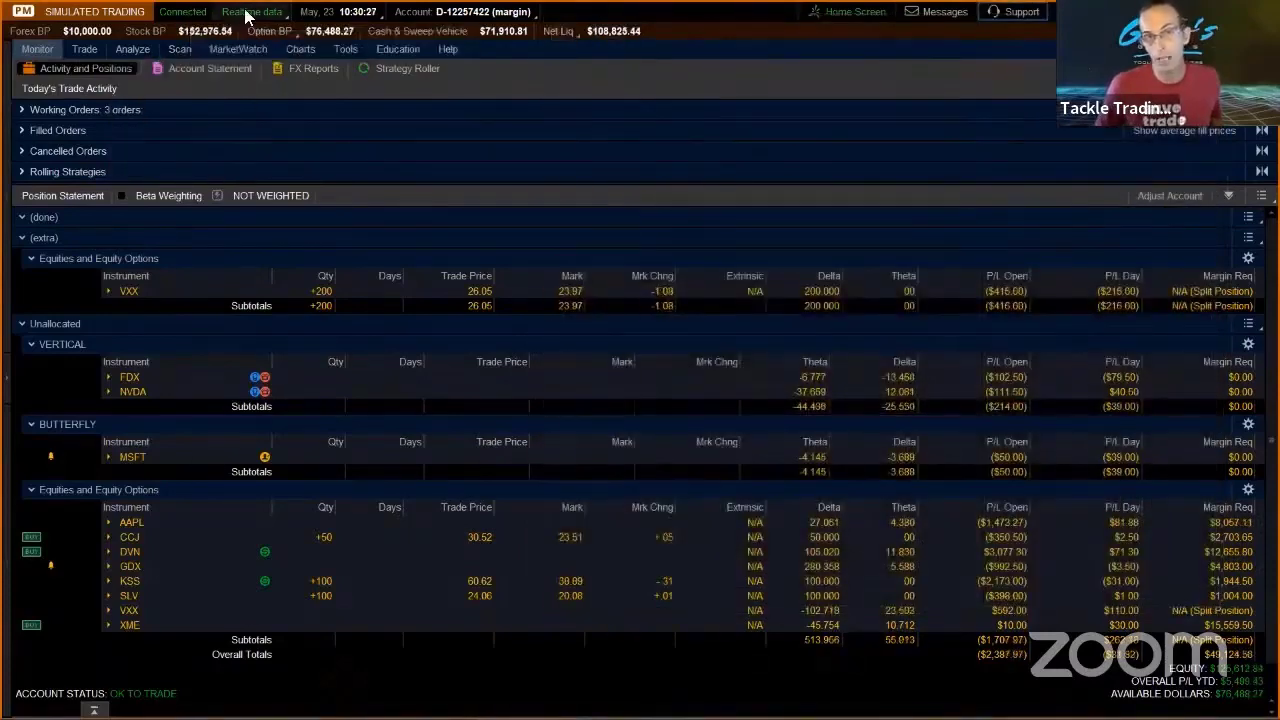
left_click(247, 14)
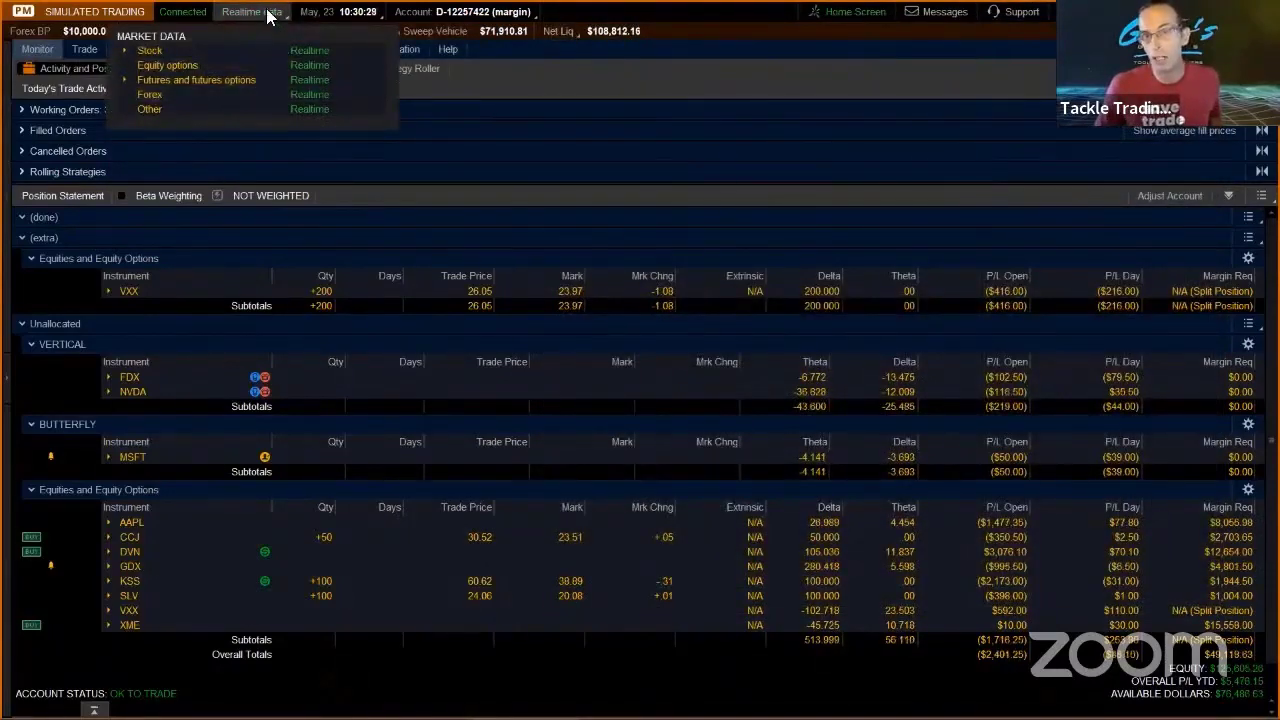